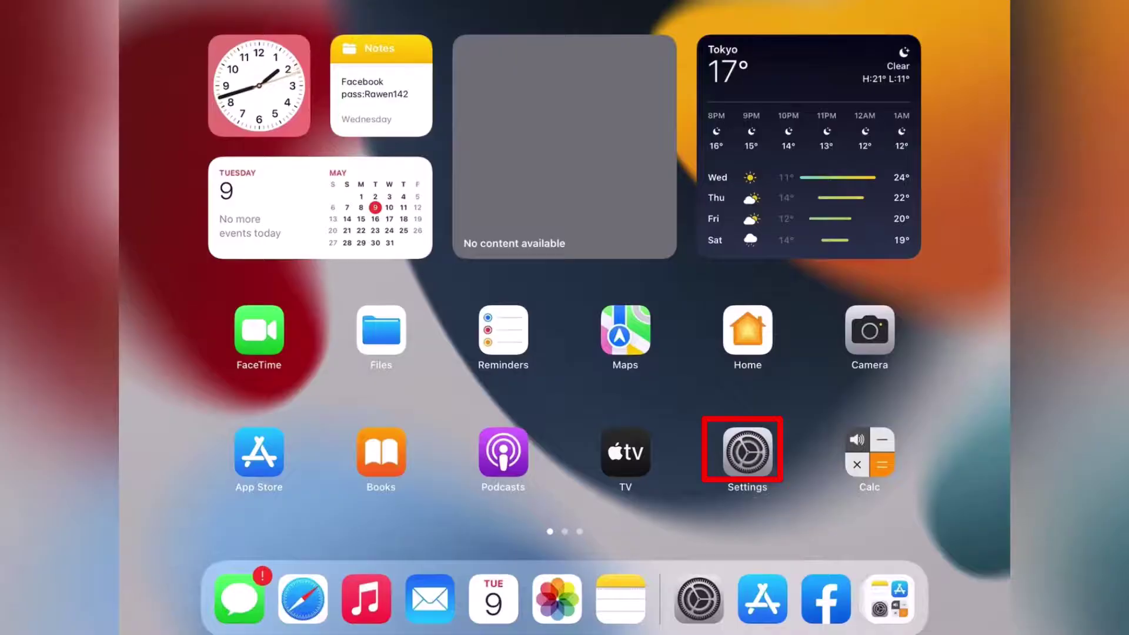
Start Apple ID sign-in in Settings and choose the no-Apple-ID option
{"action": "left_click", "coordinate": [738, 445]}
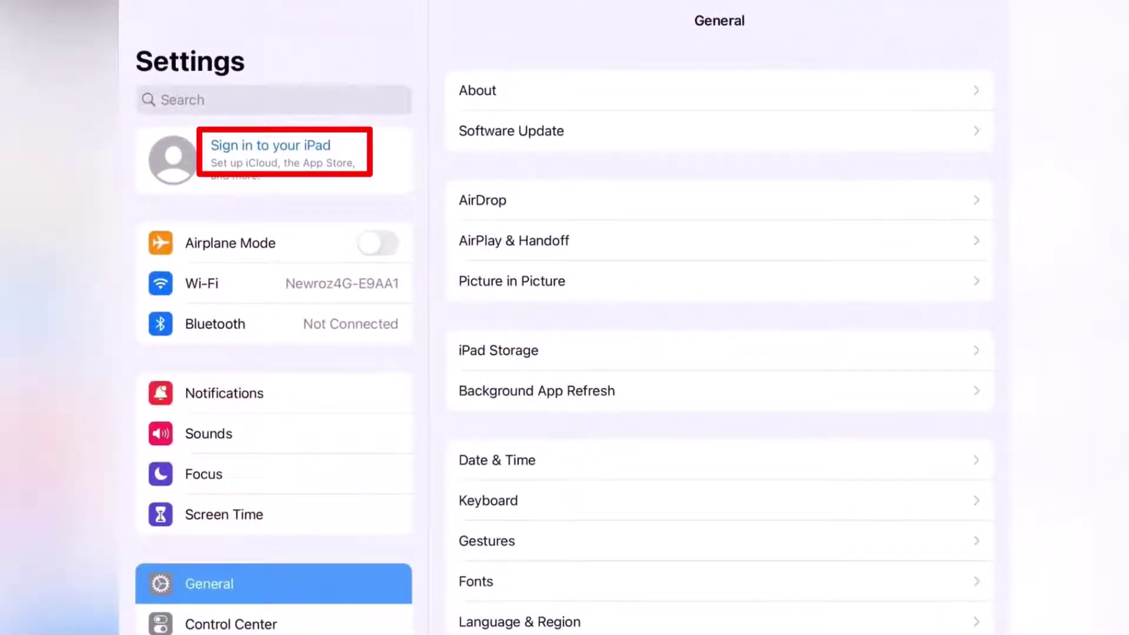
{"action": "left_click", "coordinate": [271, 154]}
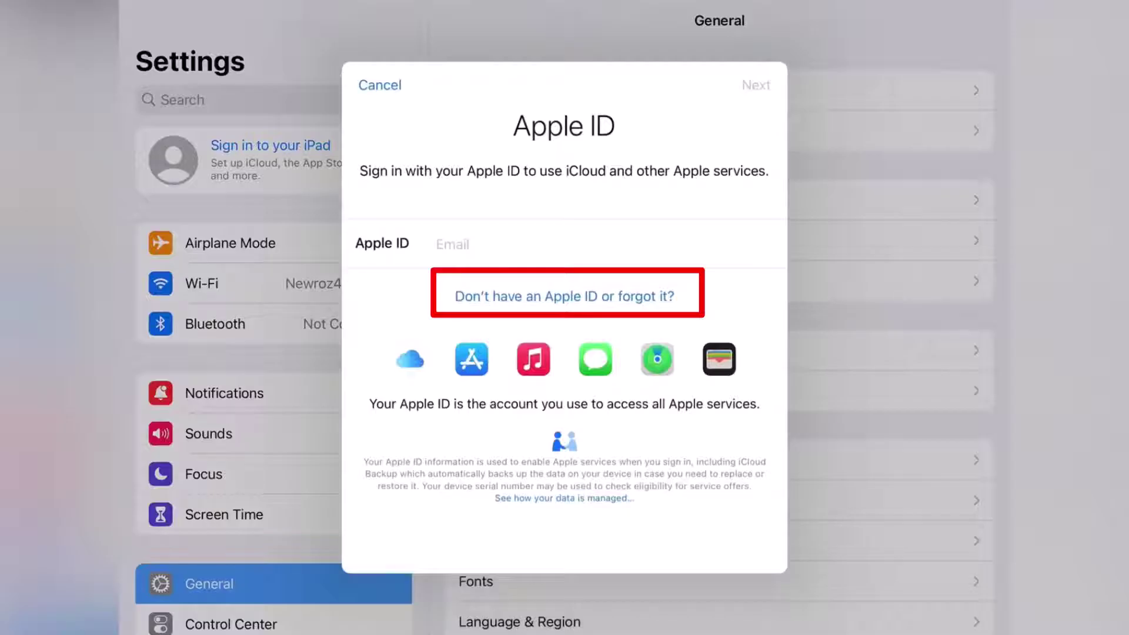
{"action": "left_click", "coordinate": [564, 296]}
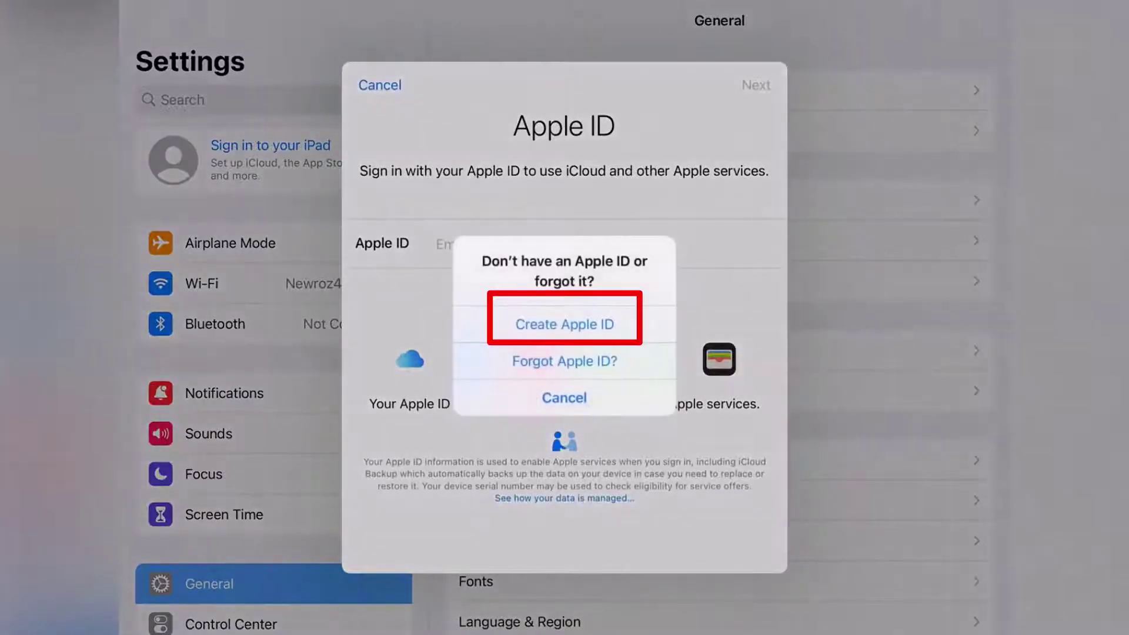
Create a new Apple ID named Eng School with birth date 1 January 2000
{"action": "left_click", "coordinate": [565, 324]}
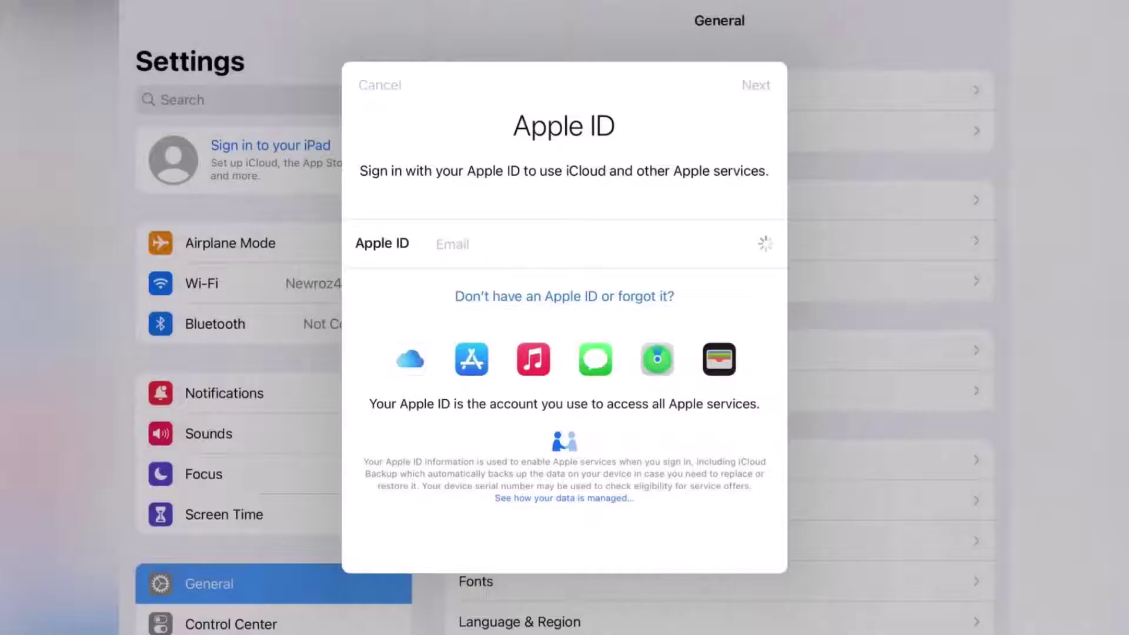
{"action": "type", "text": "Eng"}
{"action": "key", "text": "Return"}
{"action": "type", "text": "S"}
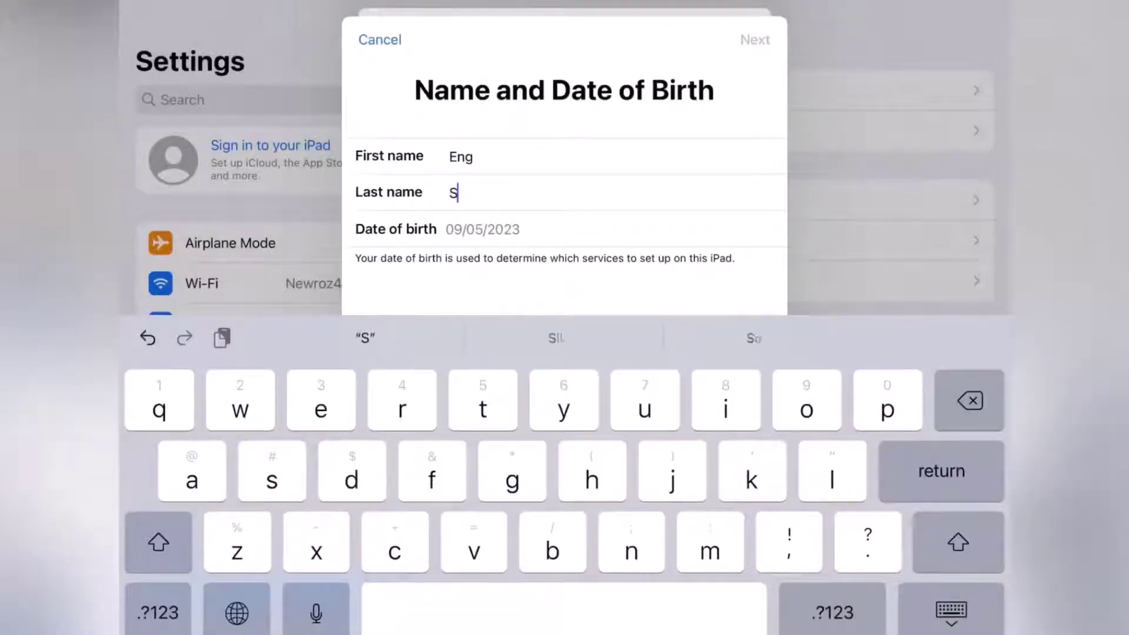
{"action": "type", "text": "chool"}
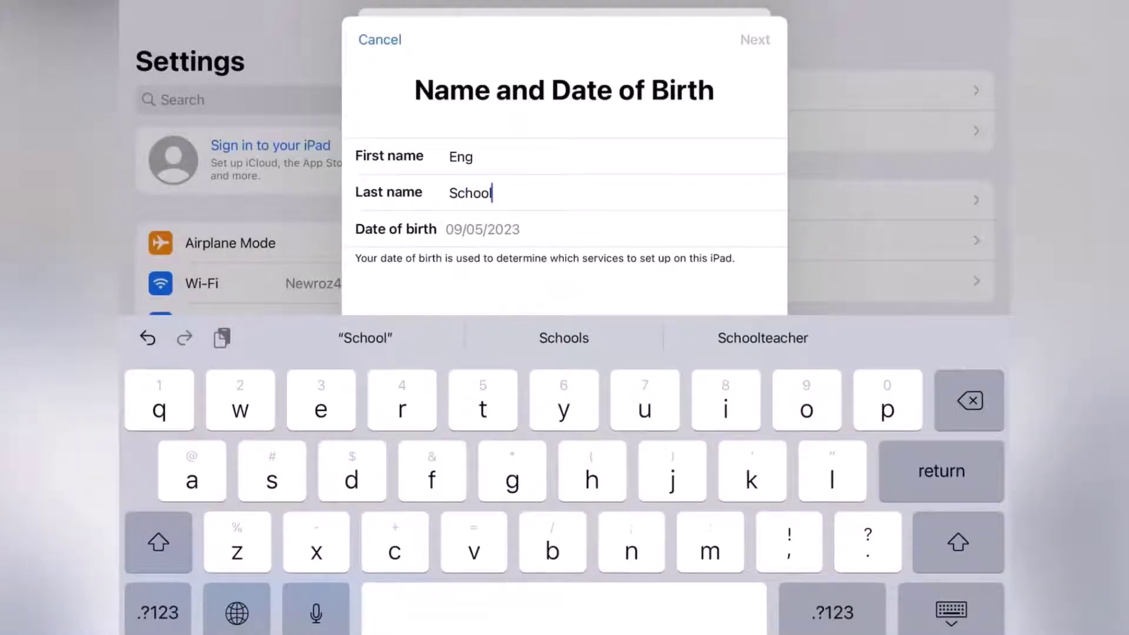
{"action": "key", "text": "Return"}
{"action": "scroll", "coordinate": [540, 485], "scroll_direction": "up", "scroll_amount": 5}
{"action": "scroll", "coordinate": [539, 484], "scroll_direction": "up", "scroll_amount": 2}
{"action": "scroll", "coordinate": [541, 484], "scroll_direction": "up", "scroll_amount": 9}
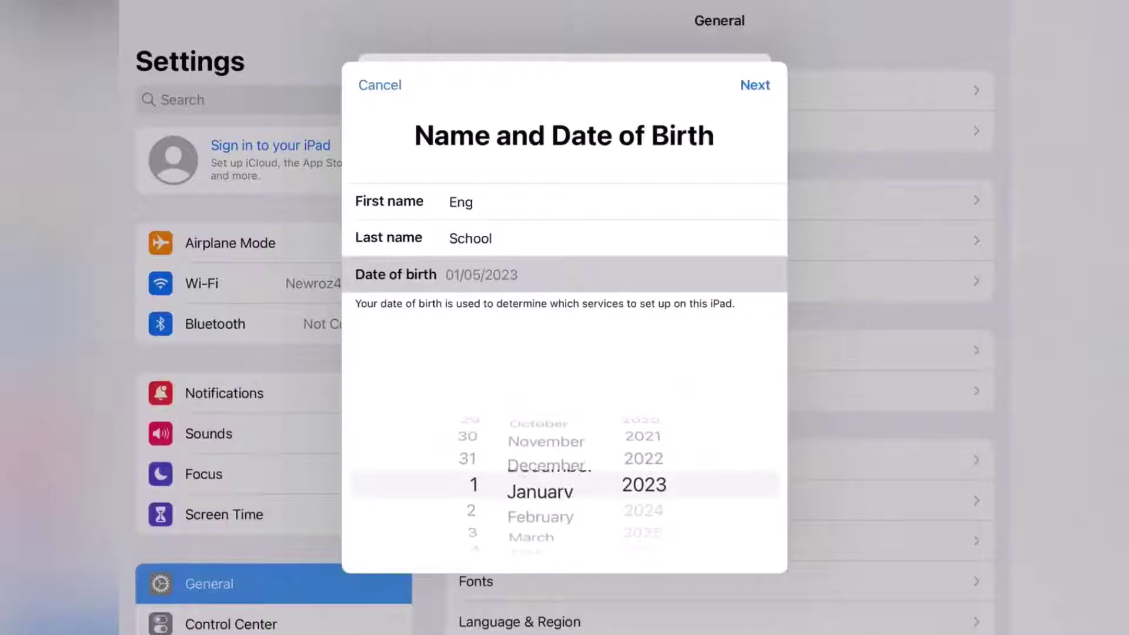
{"action": "scroll", "coordinate": [644, 484], "scroll_direction": "up", "scroll_amount": 10}
{"action": "scroll", "coordinate": [644, 483], "scroll_direction": "up", "scroll_amount": 13}
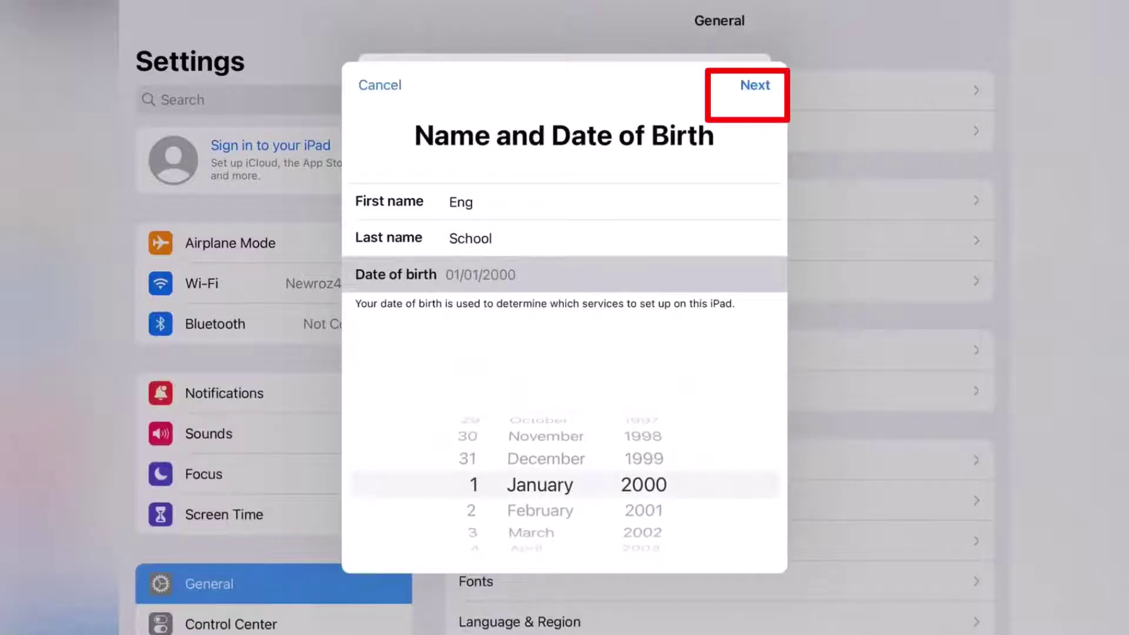
Move past the birthday and enter the new account's email address
{"action": "left_click", "coordinate": [755, 85]}
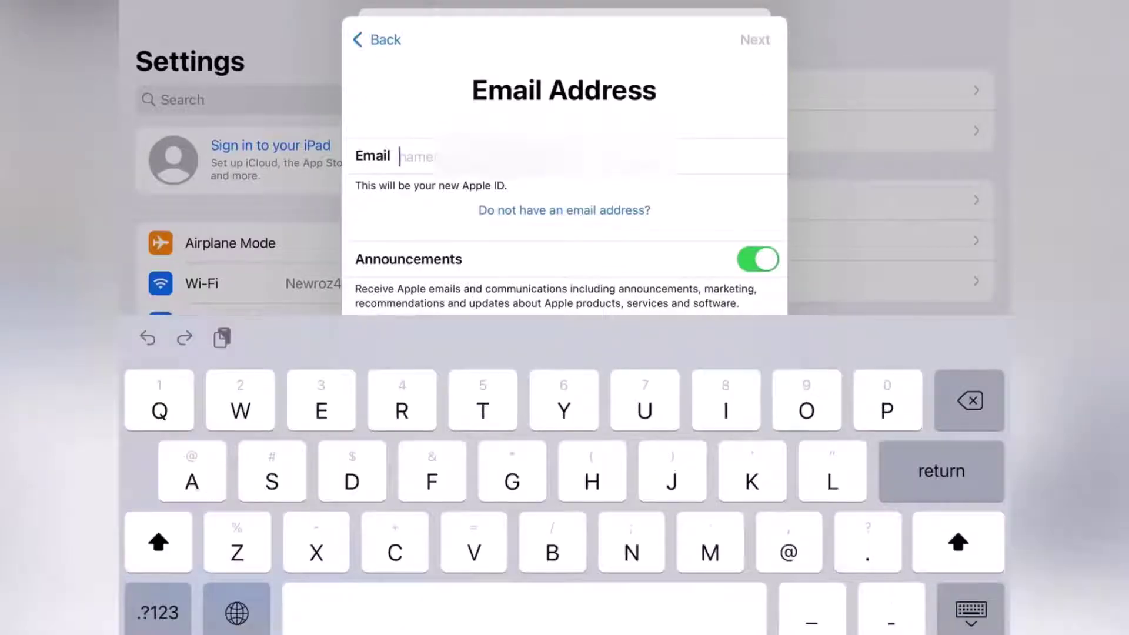
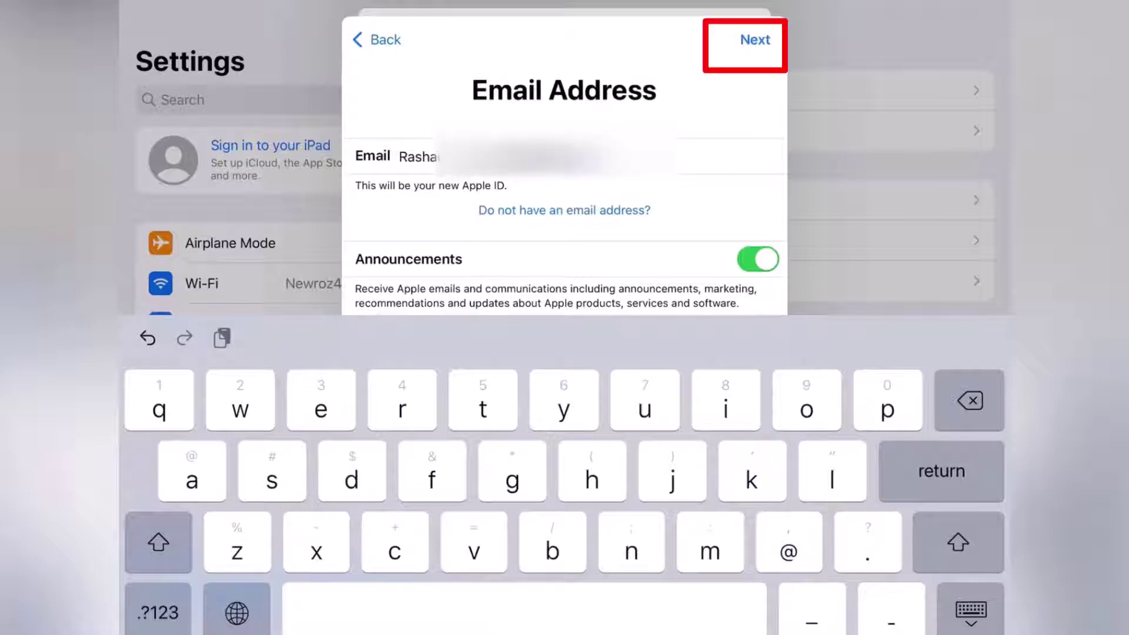
{"action": "left_click", "coordinate": [755, 40]}
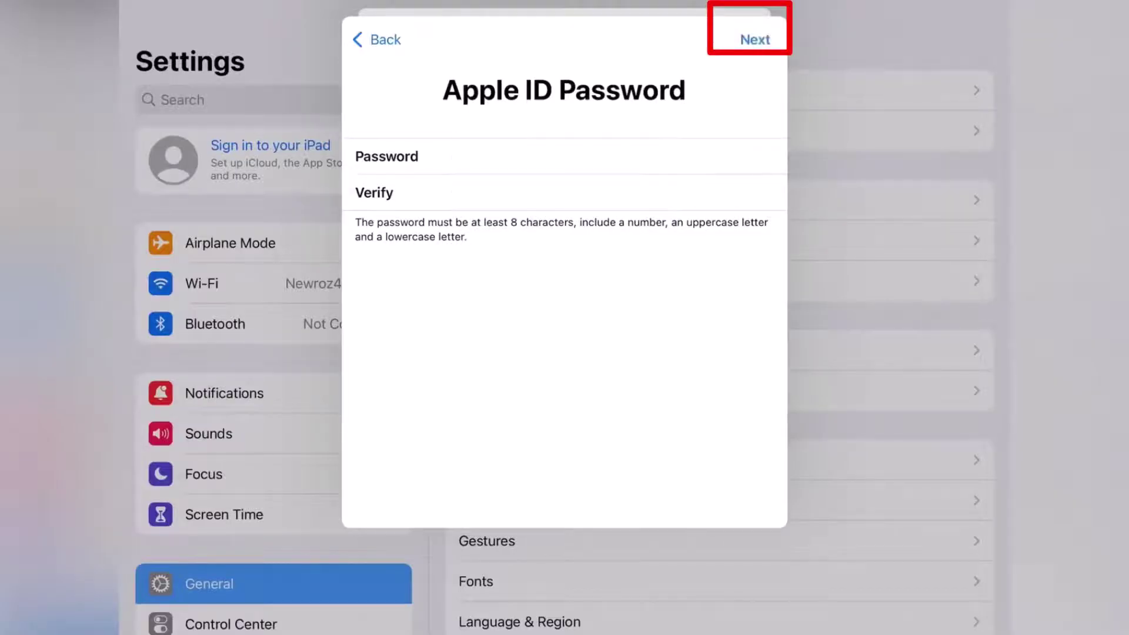
Submit the password and request a verification code for the +964 phone number
{"action": "left_click", "coordinate": [754, 39]}
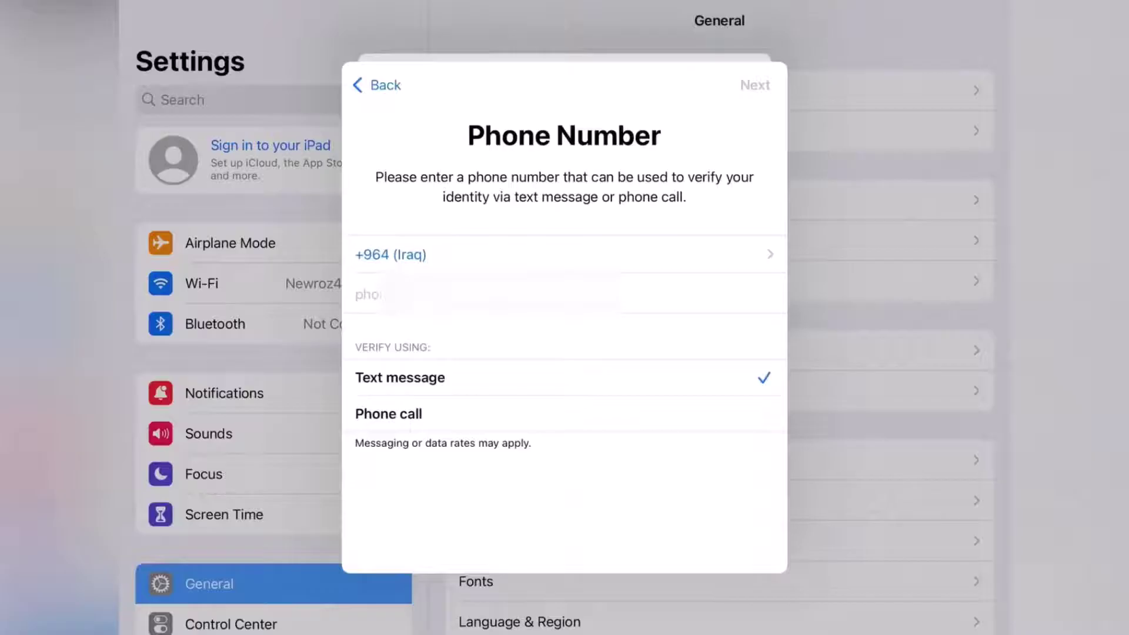
{"action": "type", "text": "7501337"}
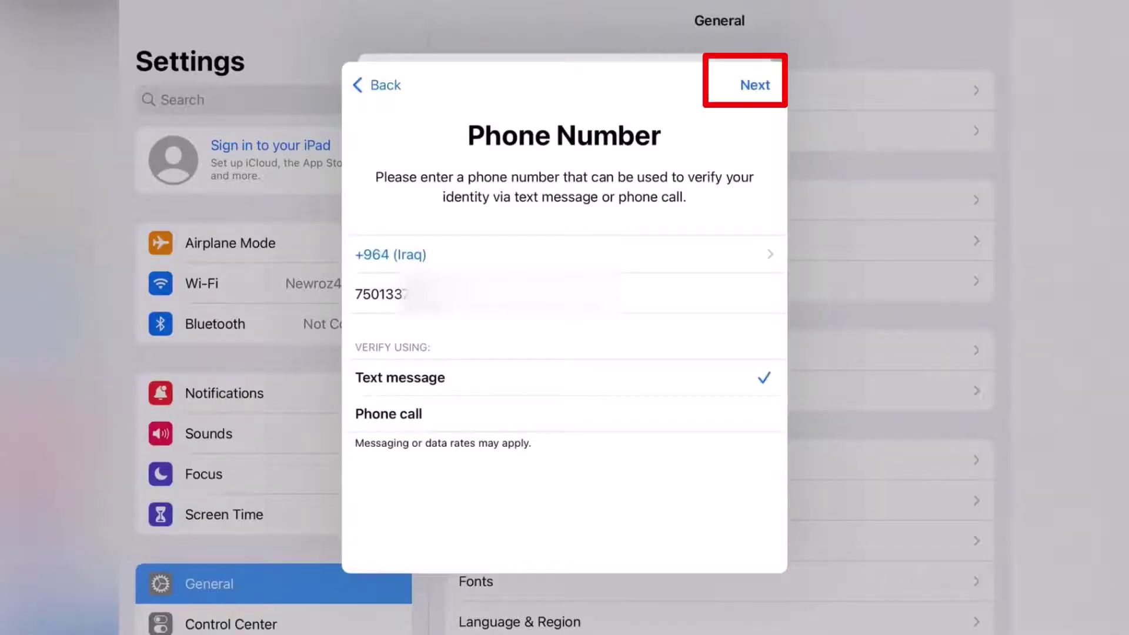
{"action": "left_click", "coordinate": [754, 86]}
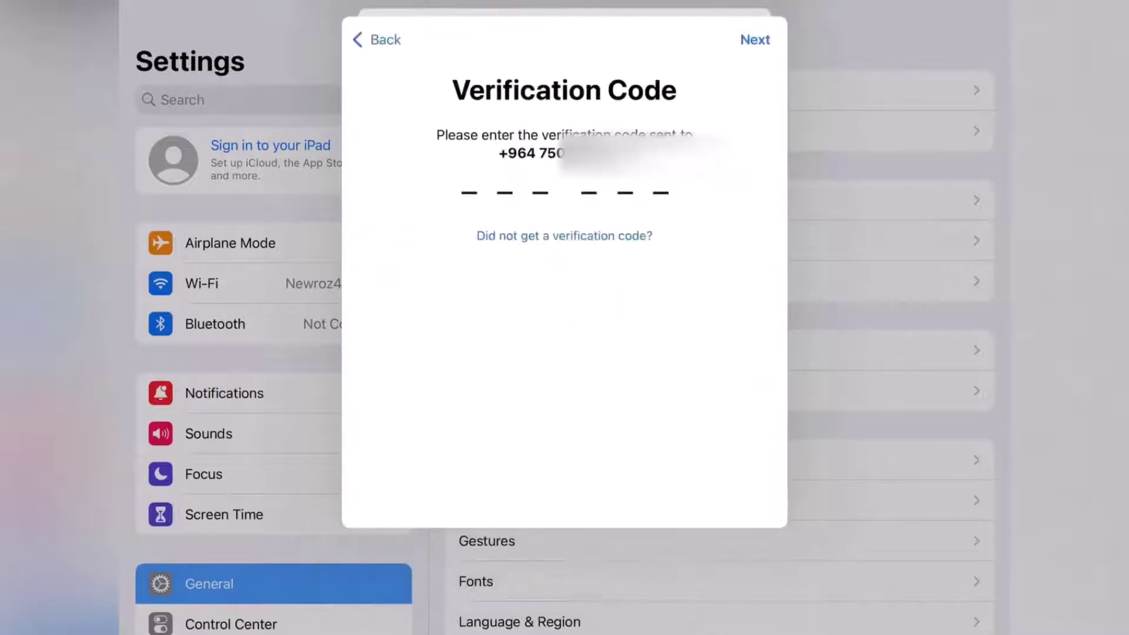
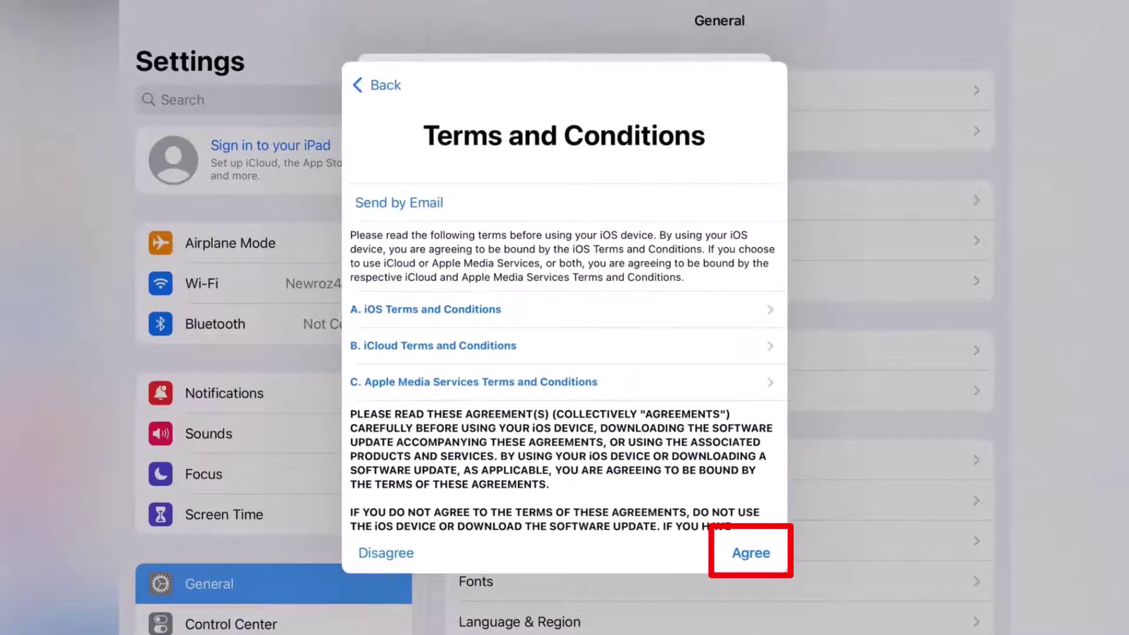
{"action": "scroll", "coordinate": [565, 353], "scroll_direction": "down", "scroll_amount": 3}
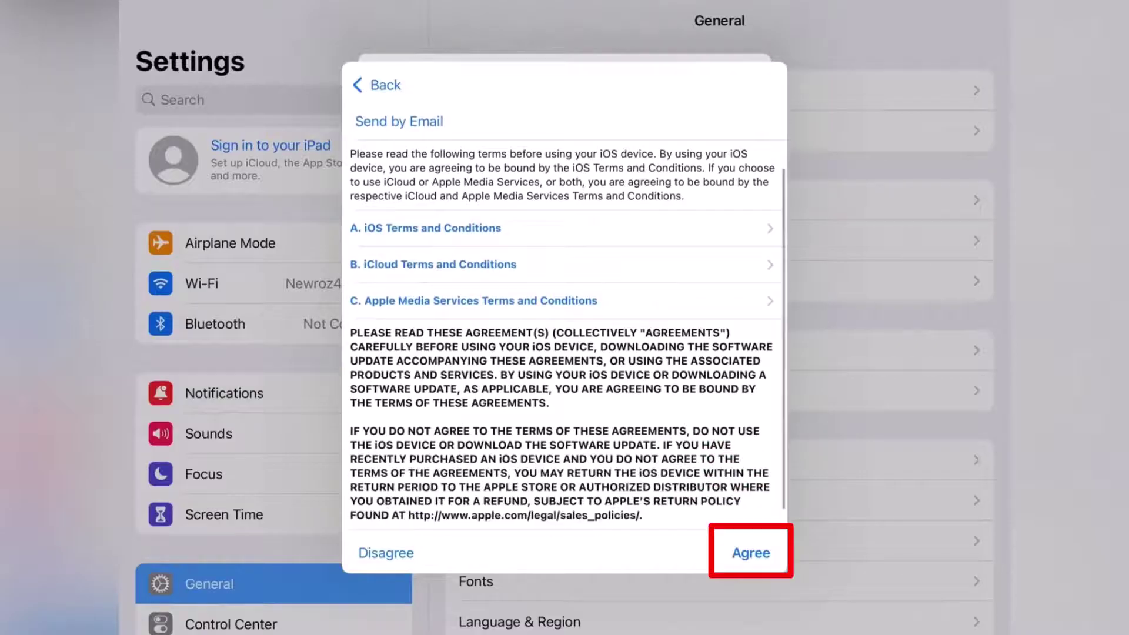
Agree to the Terms and Conditions and confirm the agreement
{"action": "left_click", "coordinate": [751, 552]}
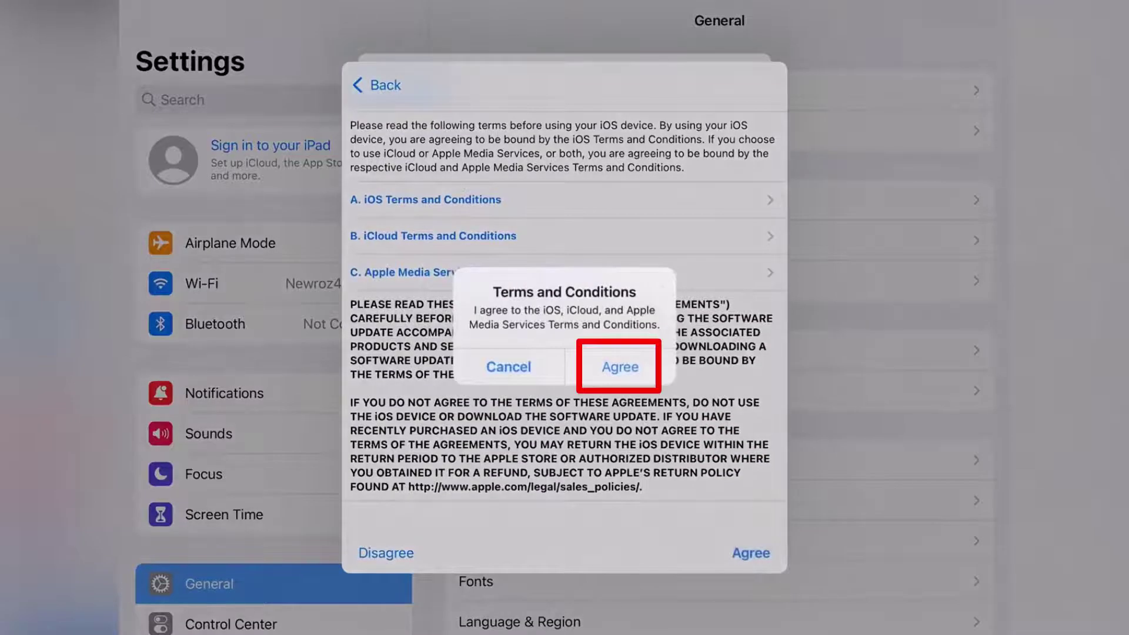
{"action": "left_click", "coordinate": [620, 366]}
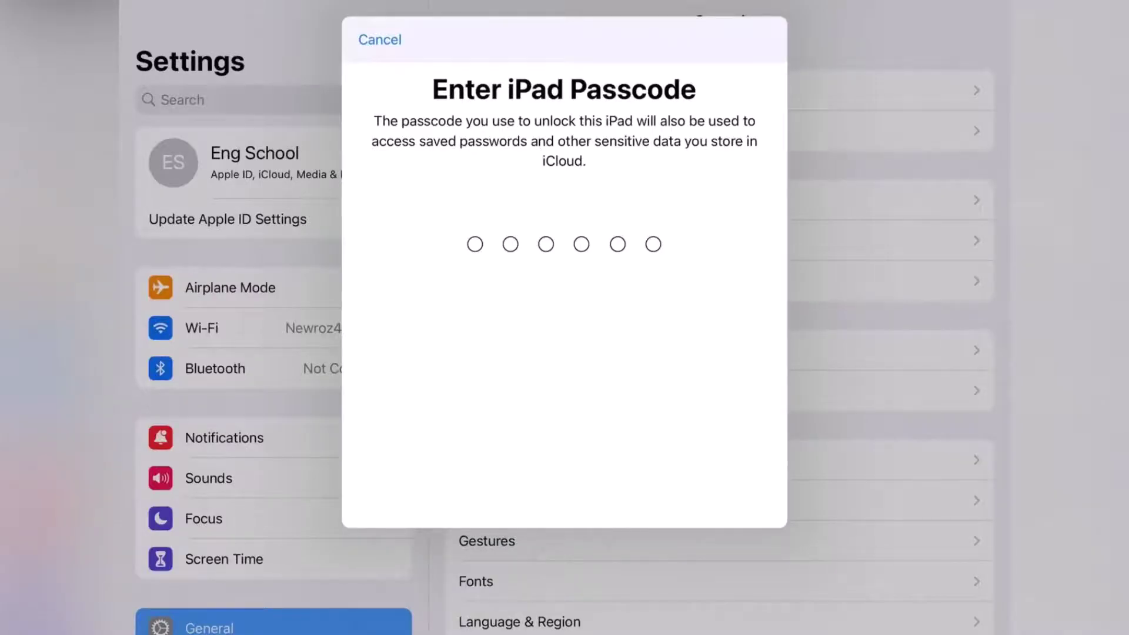
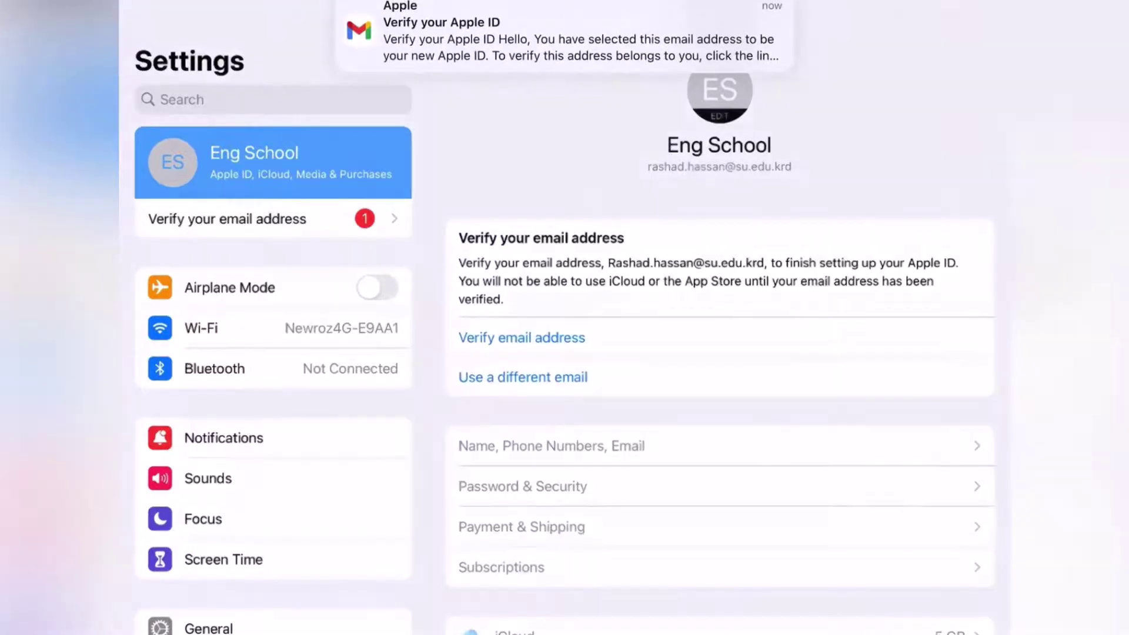
{"action": "scroll", "coordinate": [727, 353], "scroll_direction": "down", "scroll_amount": 5}
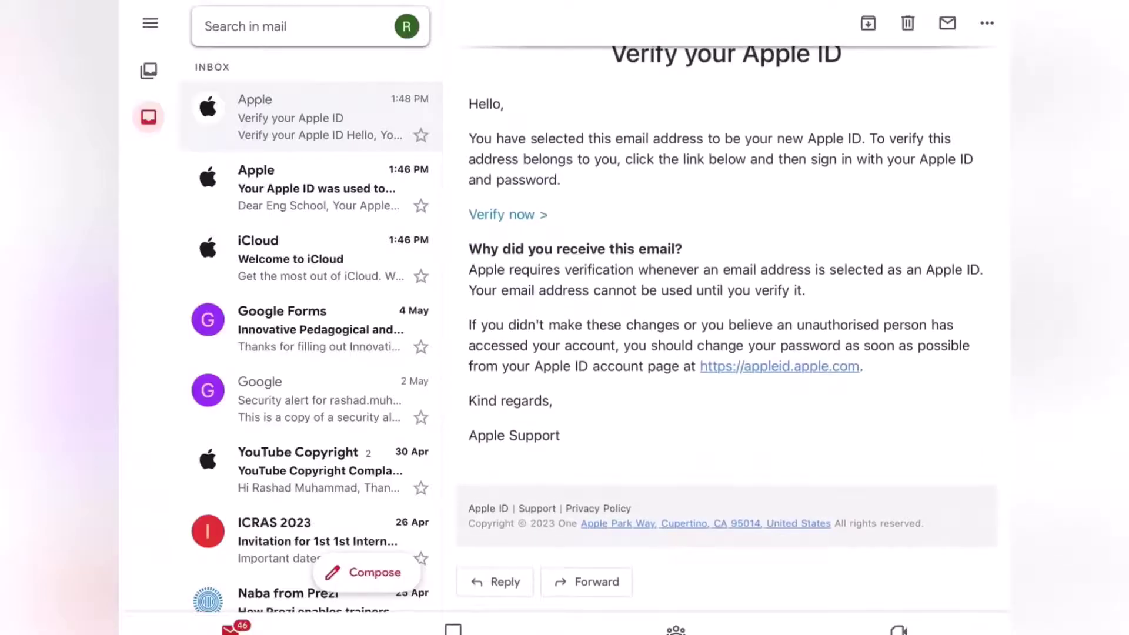
Follow the Verify now link in Gmail's Verify your Apple ID email
{"action": "left_click", "coordinate": [507, 215]}
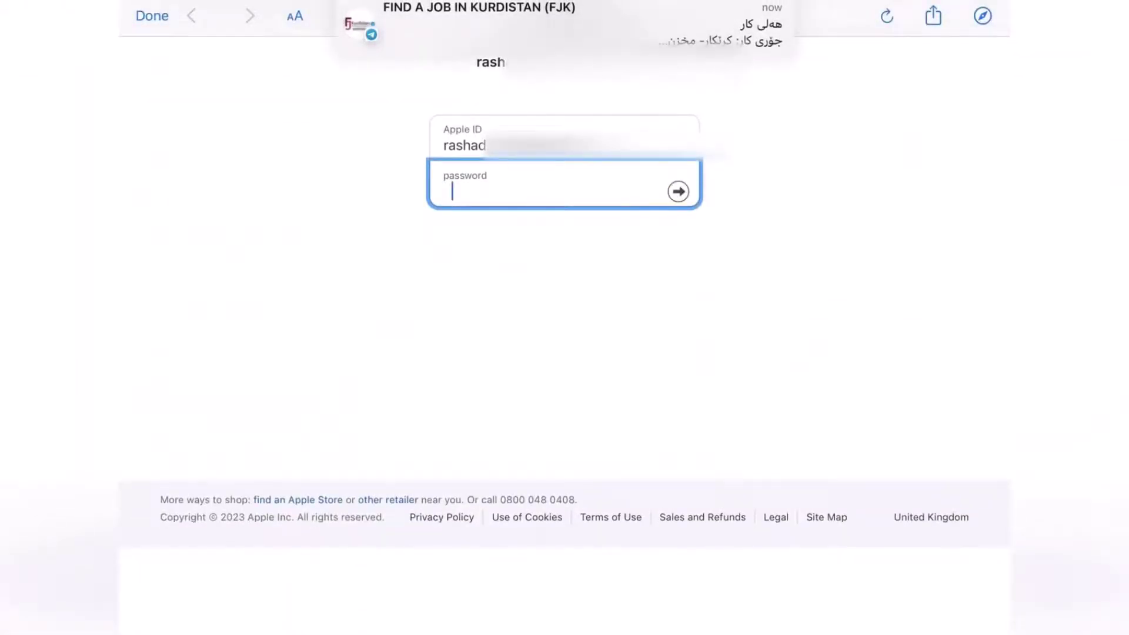
Sign in on id.apple.com and verify with the six-digit code sent to the phone
{"action": "key", "text": "Return"}
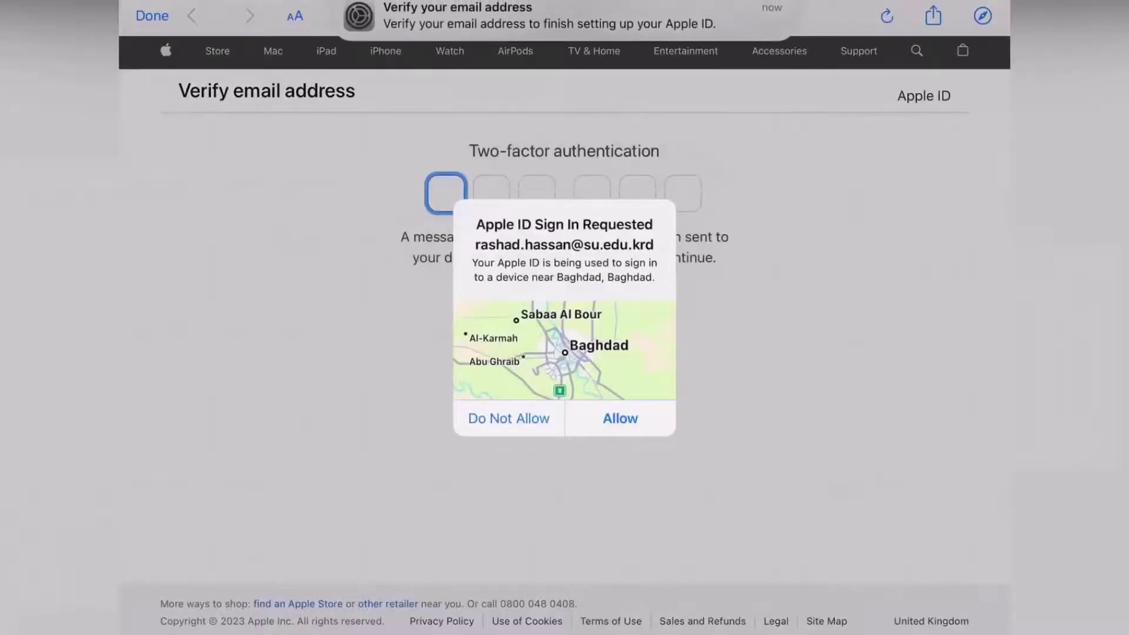
{"action": "left_click", "coordinate": [508, 418]}
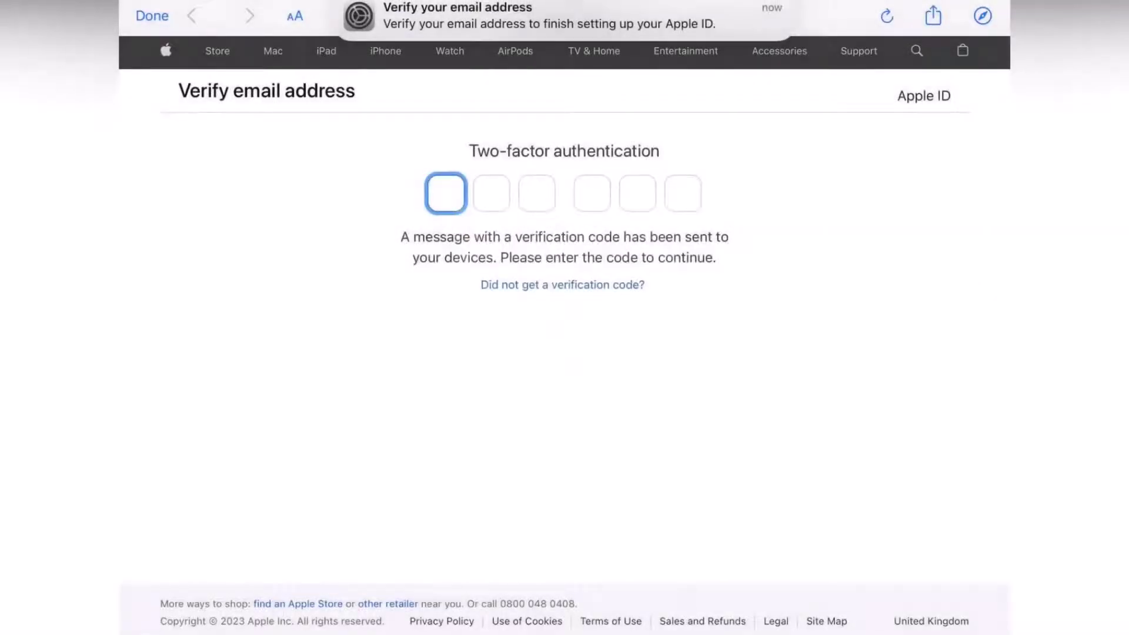
{"action": "left_click", "coordinate": [561, 284]}
{"action": "left_click", "coordinate": [562, 357]}
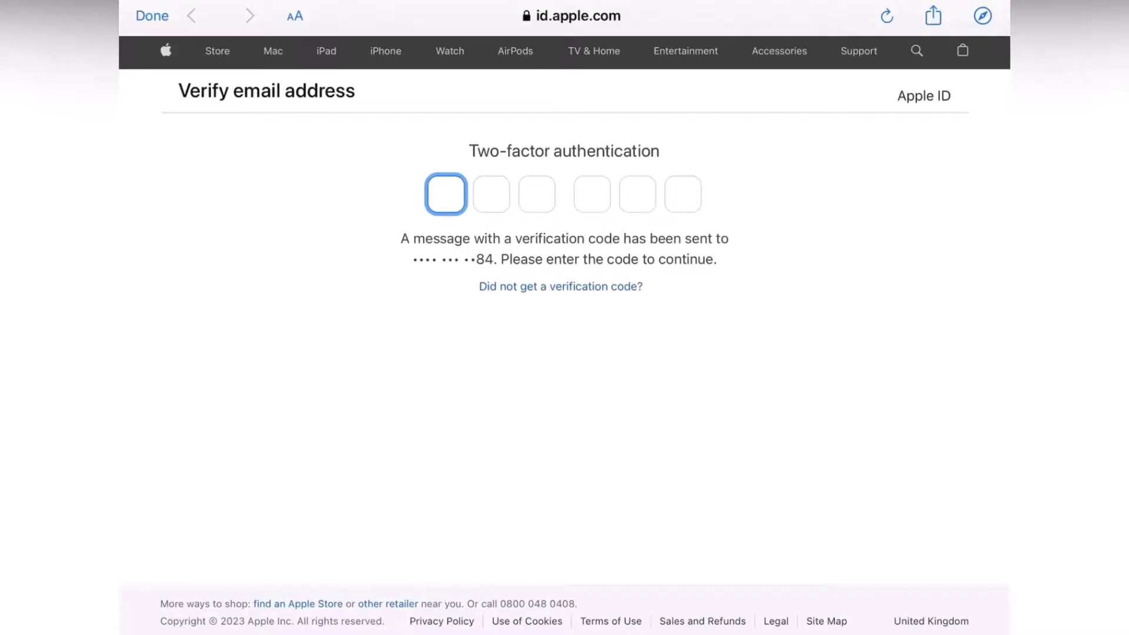
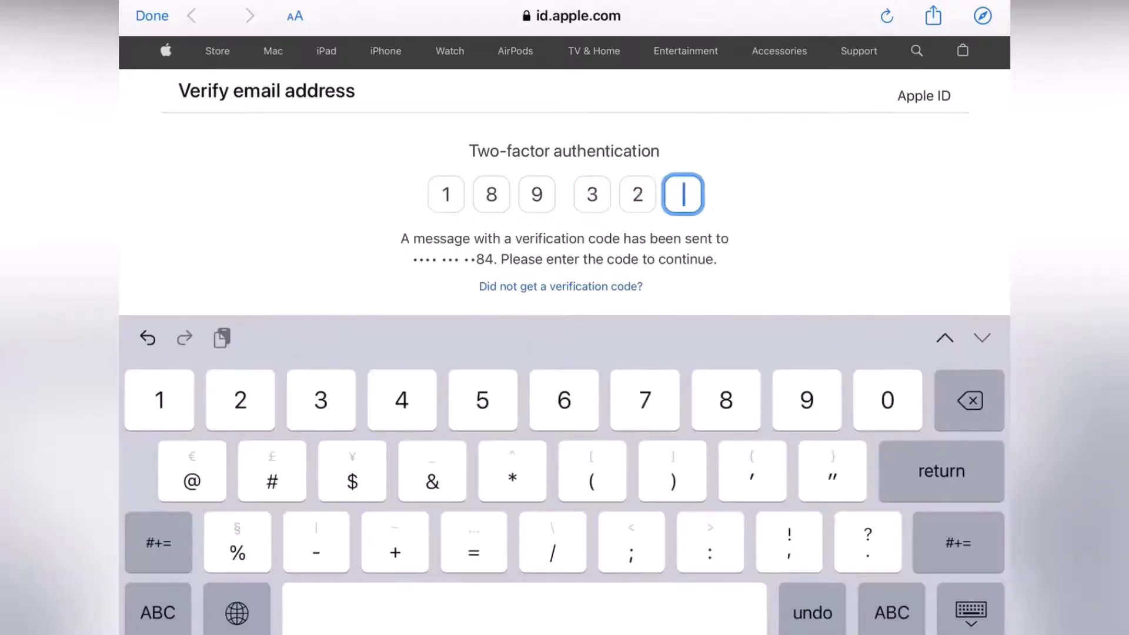
{"action": "left_click", "coordinate": [564, 474]}
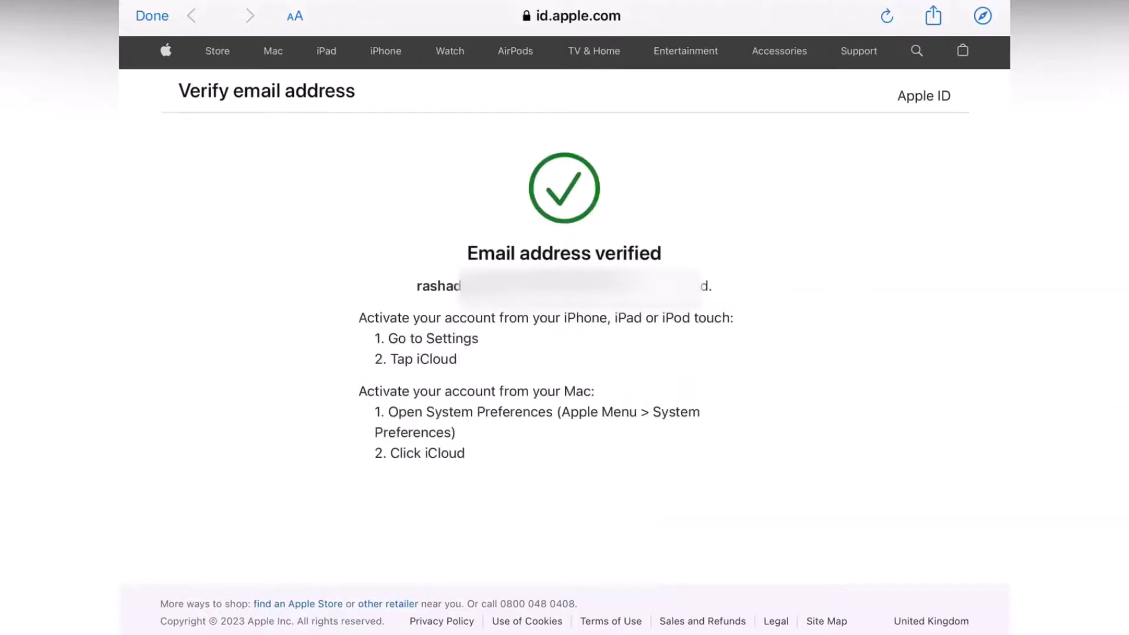
Close the verification web page and return to the Gmail message
{"action": "left_click", "coordinate": [153, 16]}
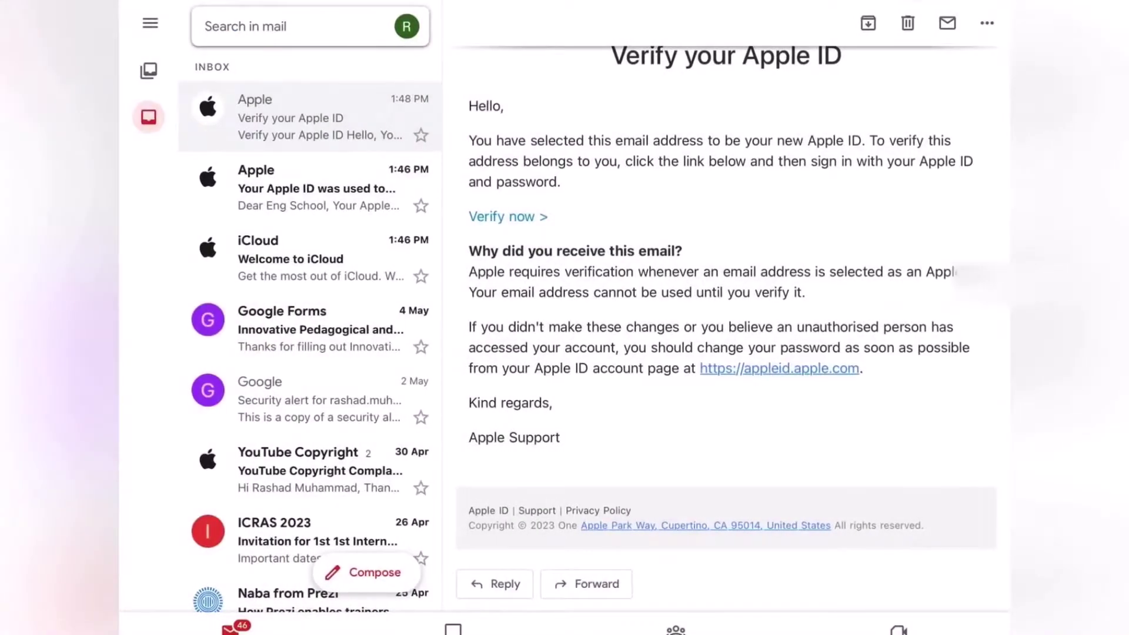